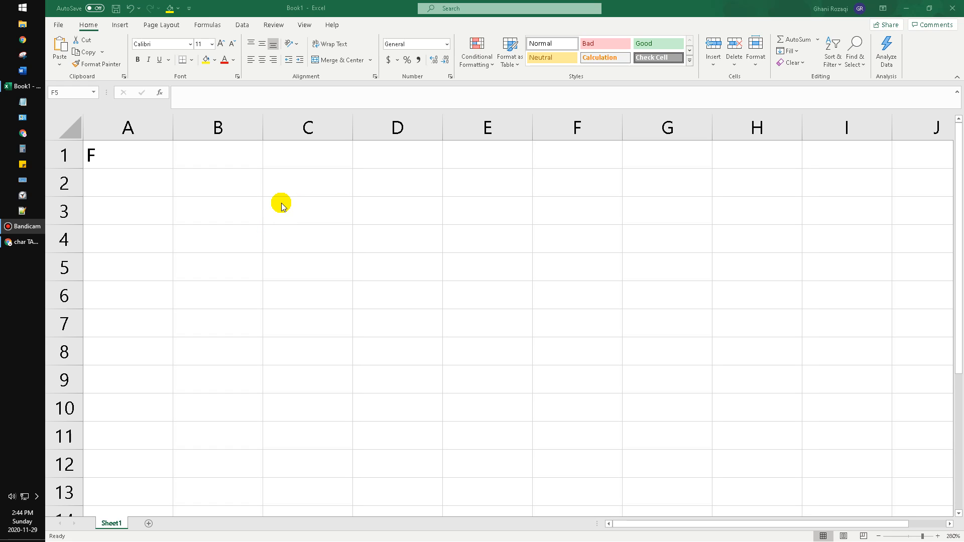
{"action": "left_click", "coordinate": [203, 256]}
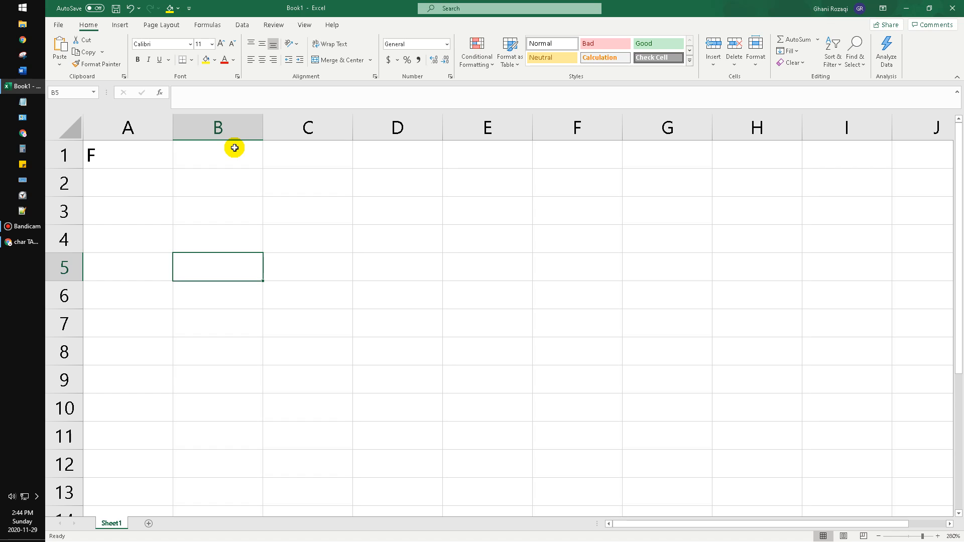
{"action": "key", "text": "ctrl+2"}
{"action": "mouse_move", "coordinate": [223, 116]}
{"action": "left_mouse_down"}
{"action": "mouse_move", "coordinate": [84, 177]}
{"action": "mouse_move", "coordinate": [132, 96]}
{"action": "left_mouse_up"}
{"action": "key", "text": "Escape"}
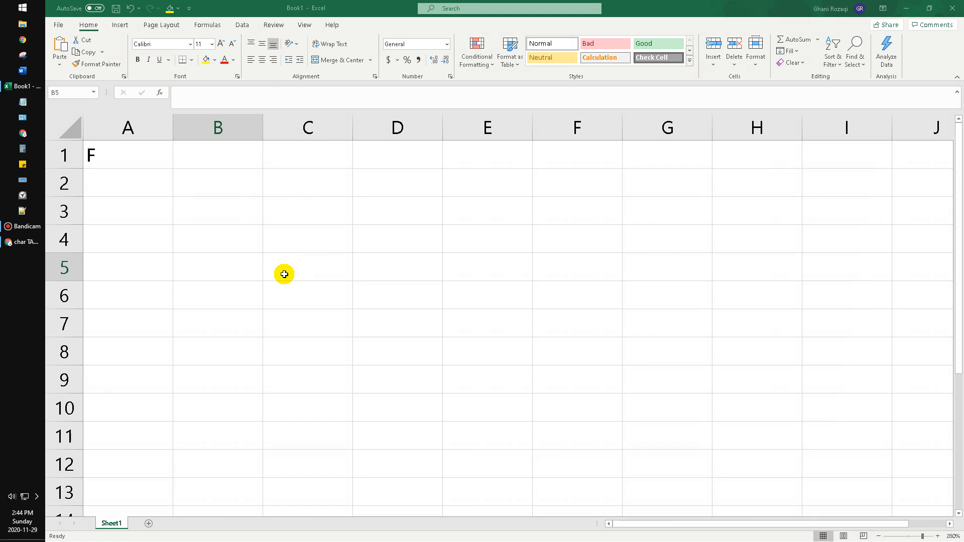
{"action": "left_click", "coordinate": [342, 213]}
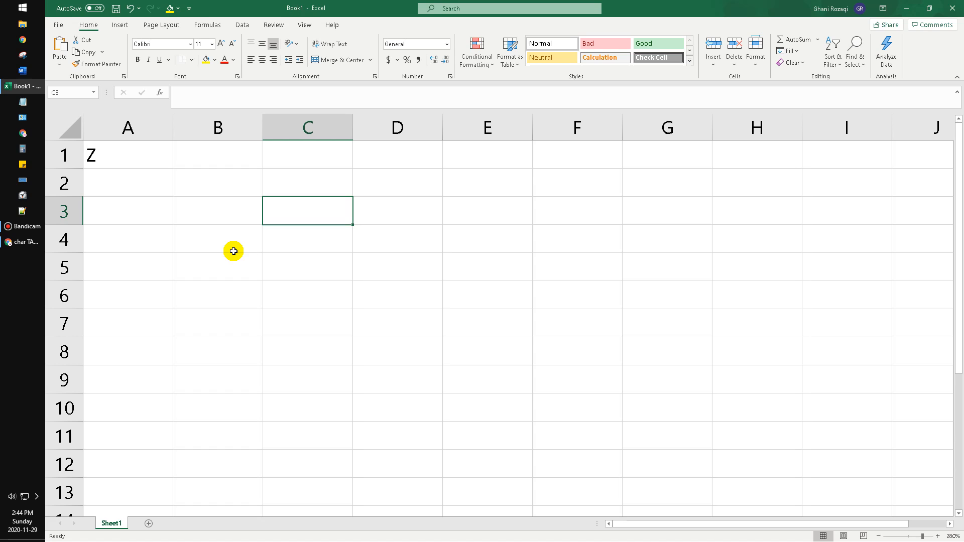
Step: Examine the RANDBETWEEN function and its 65 and 90 arguments in cell A1's formula, leaving the formula unedited
{"action": "left_click", "coordinate": [147, 163]}
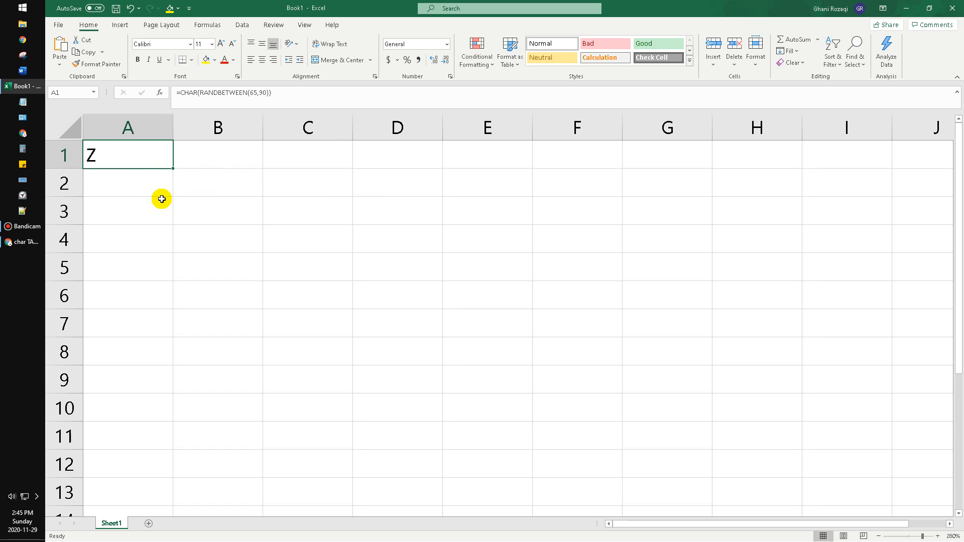
{"action": "key", "text": "F2"}
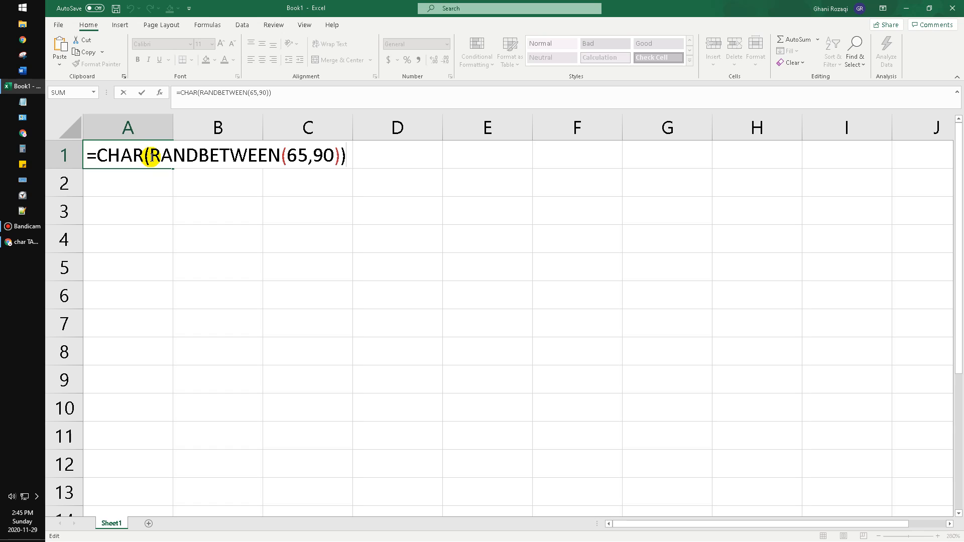
{"action": "left_click_drag", "start_coordinate": [149, 157], "coordinate": [276, 157]}
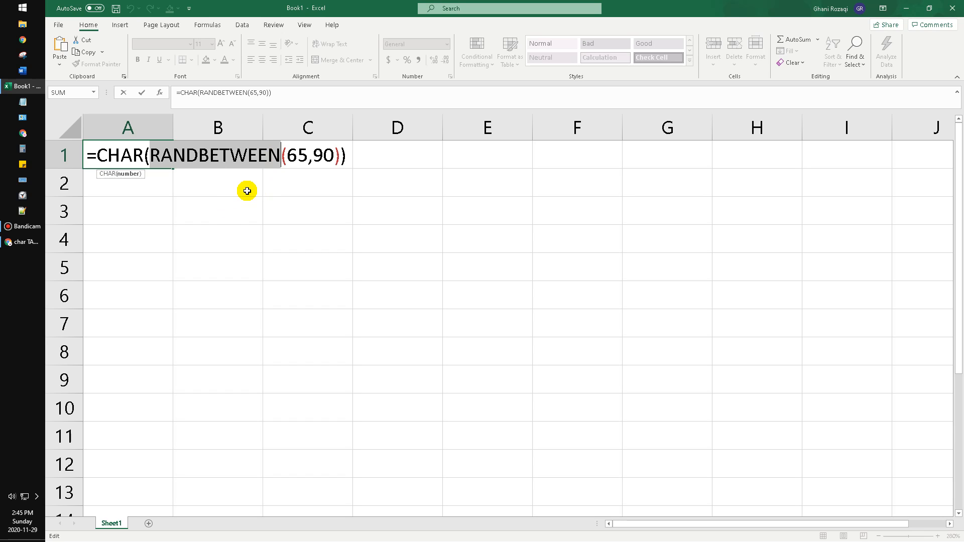
{"action": "left_click_drag", "start_coordinate": [290, 162], "coordinate": [327, 157]}
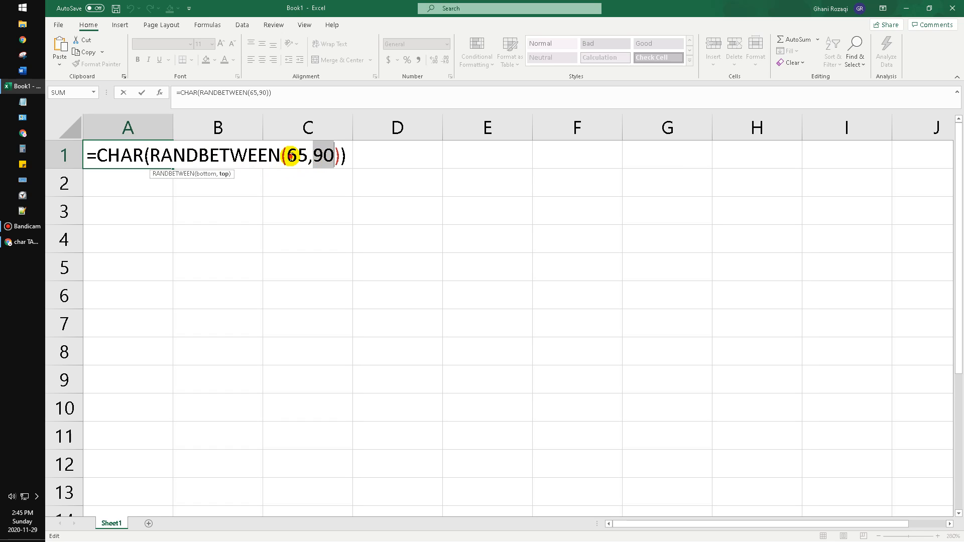
{"action": "left_click_drag", "start_coordinate": [290, 157], "coordinate": [304, 156]}
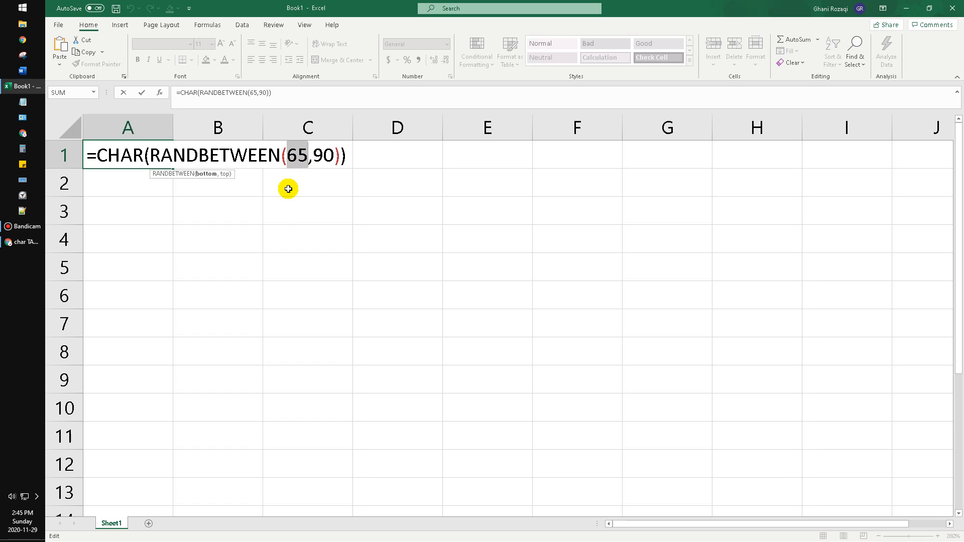
{"action": "left_click_drag", "start_coordinate": [313, 156], "coordinate": [332, 157]}
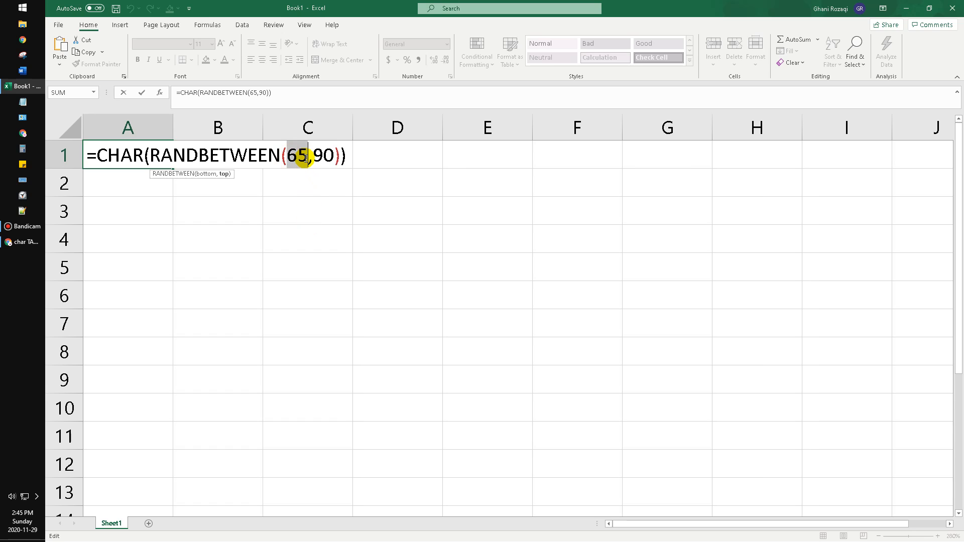
{"action": "left_click", "coordinate": [328, 209]}
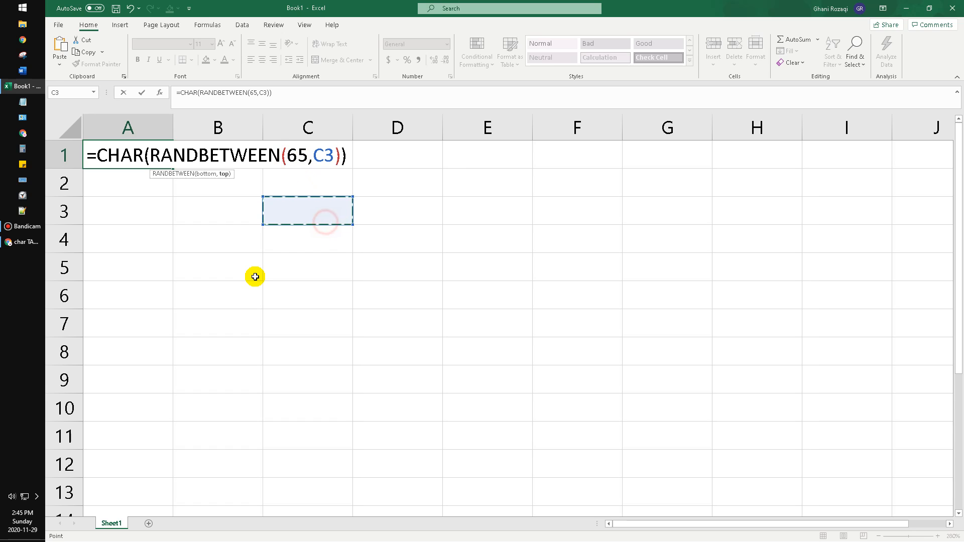
{"action": "key", "text": "Escape"}
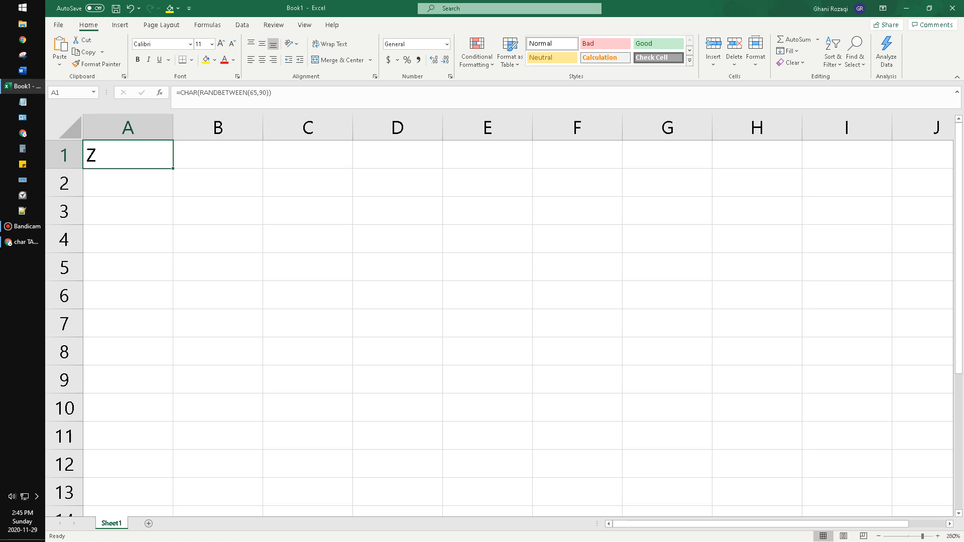
Step: Switch to the browser's AsciiTable page, enlarge it to 150%, and examine the decimal codes and their characters
{"action": "key", "text": "alt+Tab"}
{"action": "left_click", "coordinate": [356, 4]}
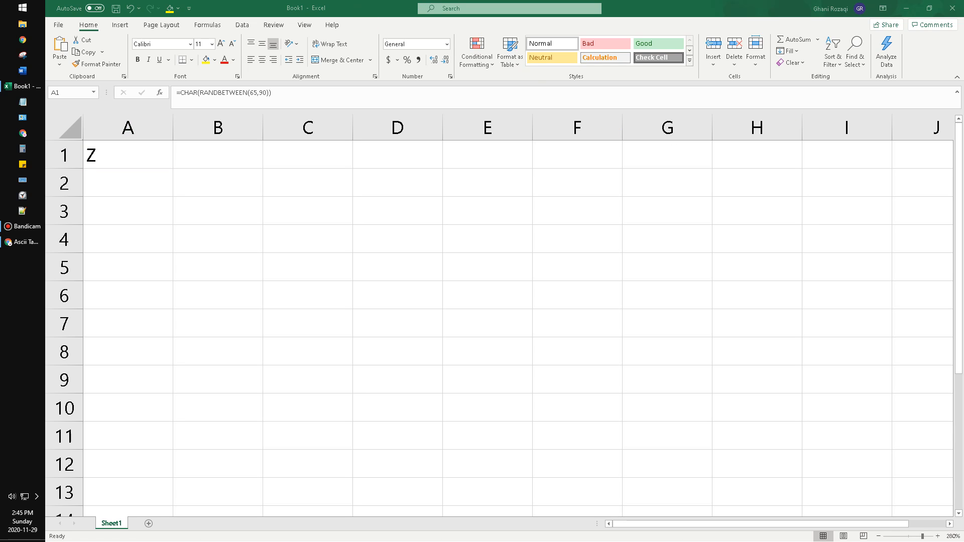
{"action": "key", "text": "alt+Tab"}
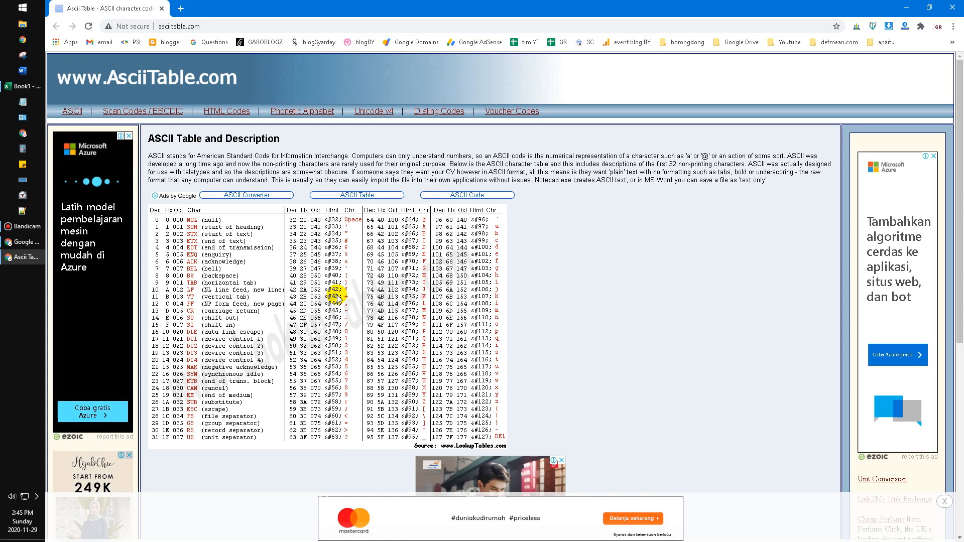
{"action": "key", "text": "ctrl+plus"}
{"action": "key", "text": "ctrl+plus"}
{"action": "key", "text": "ctrl+plus"}
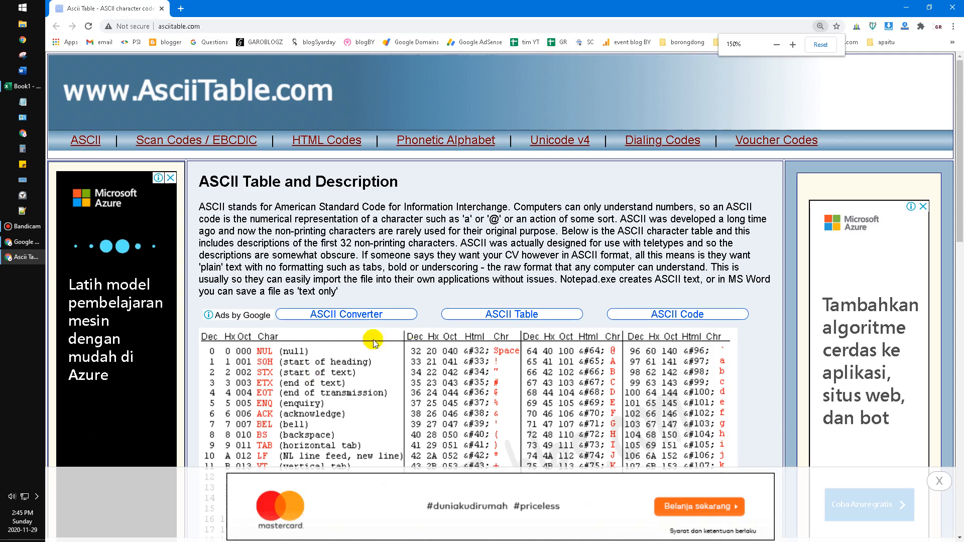
{"action": "scroll", "coordinate": [454, 285], "scroll_direction": "down", "scroll_amount": 1}
{"action": "scroll", "coordinate": [393, 309], "scroll_direction": "up", "scroll_amount": 2}
{"action": "scroll", "coordinate": [447, 283], "scroll_direction": "down", "scroll_amount": 1}
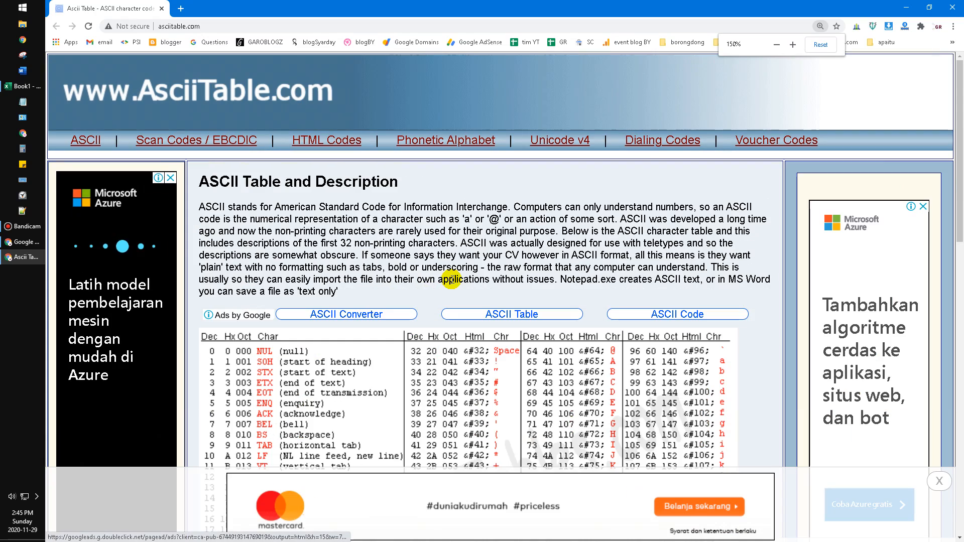
{"action": "scroll", "coordinate": [402, 299], "scroll_direction": "down", "scroll_amount": 5}
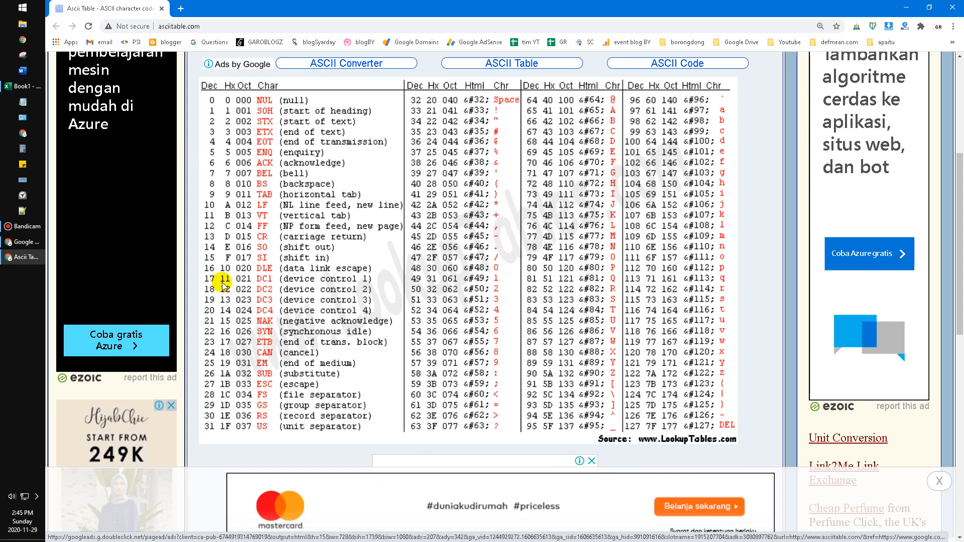
{"action": "left_click_drag", "start_coordinate": [201, 85], "coordinate": [226, 85]}
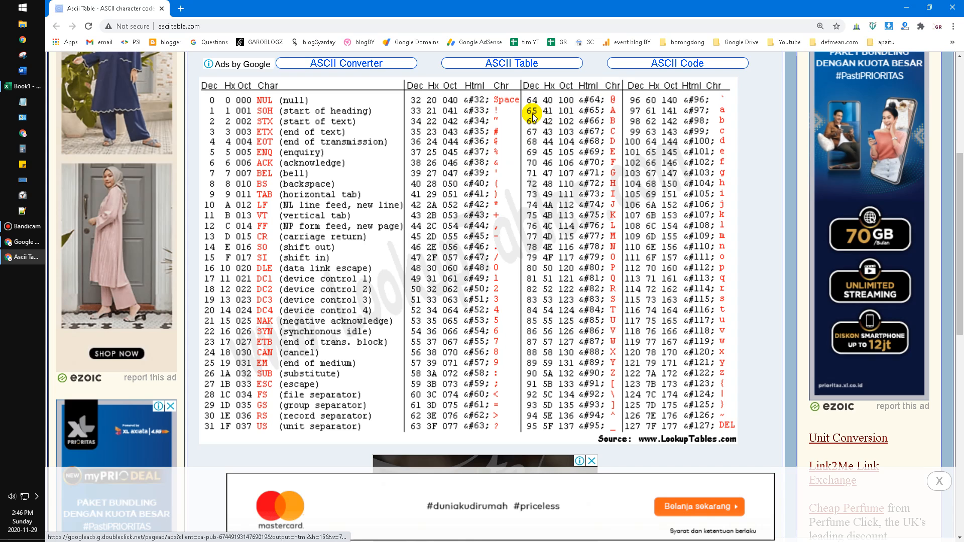
Step: Return to the Excel workbook and append &CHAR(RANDBETWEEN(65,90)) to the formula in cell A1
{"action": "left_click", "coordinate": [906, 7]}
{"action": "left_click", "coordinate": [224, 227]}
{"action": "left_click", "coordinate": [150, 168]}
{"action": "left_click", "coordinate": [297, 236]}
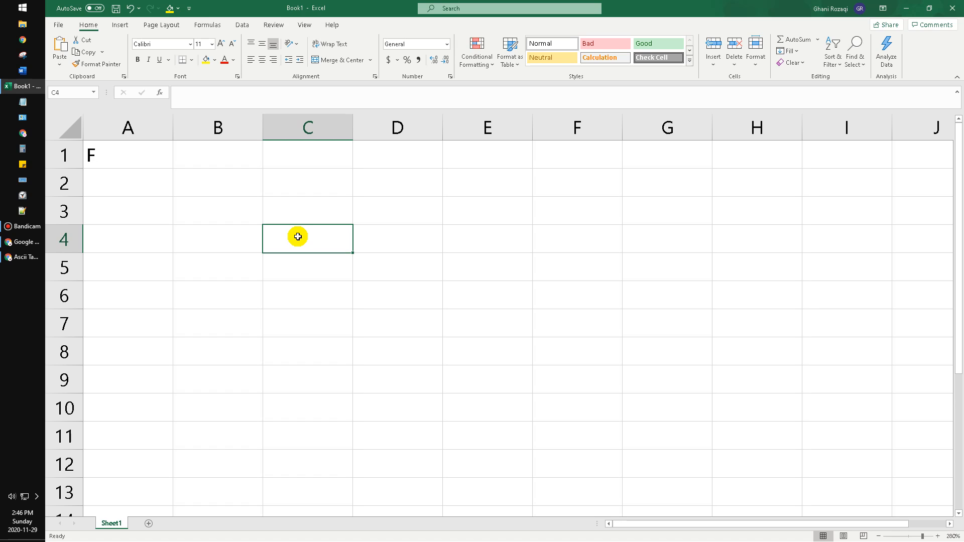
{"action": "left_click", "coordinate": [130, 159]}
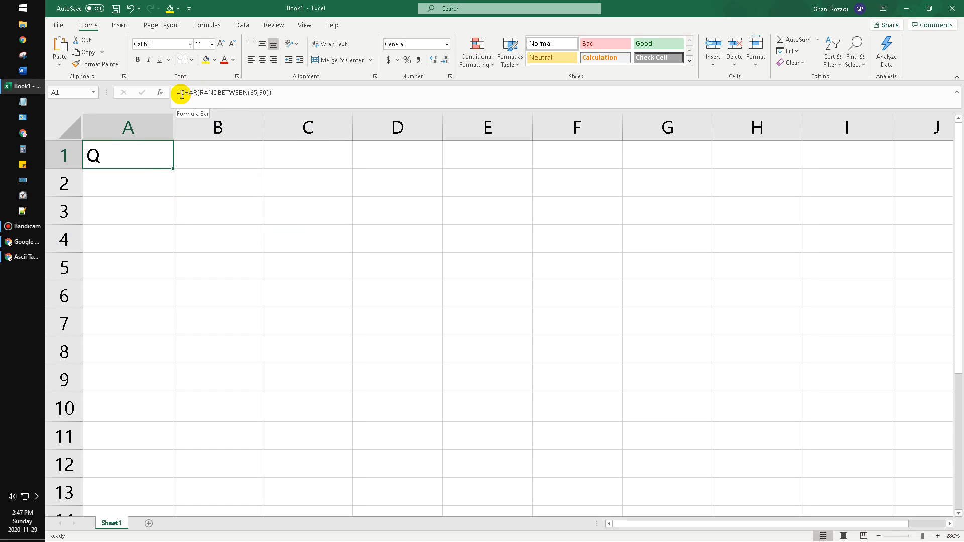
{"action": "left_click_drag", "start_coordinate": [181, 95], "coordinate": [362, 86]}
{"action": "key", "text": "ctrl+c"}
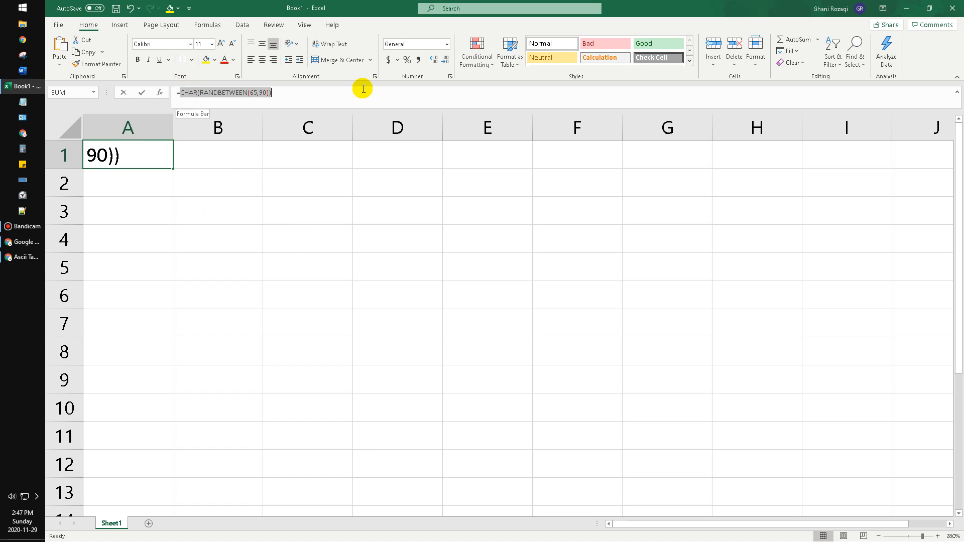
{"action": "left_click", "coordinate": [280, 93]}
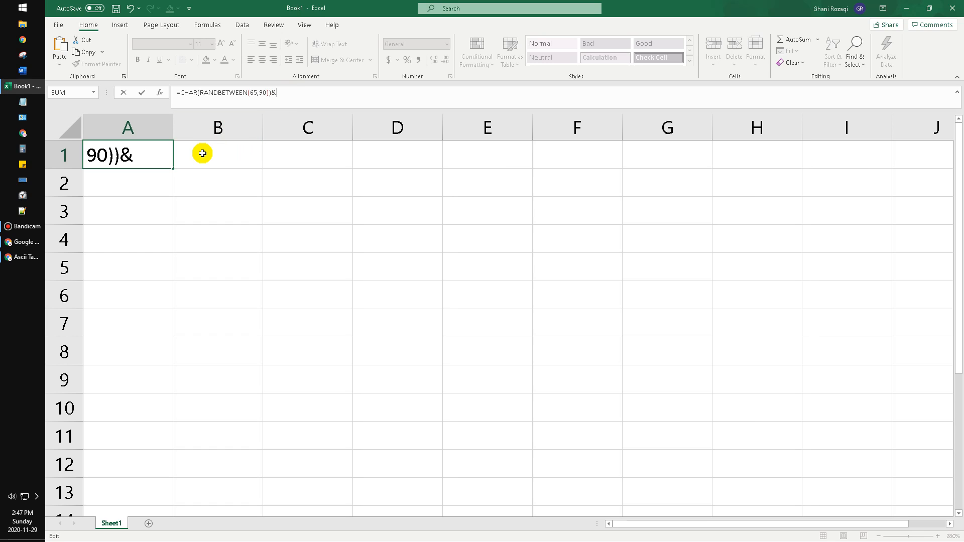
{"action": "type", "text": "&"}
{"action": "key", "text": "ctrl+v"}
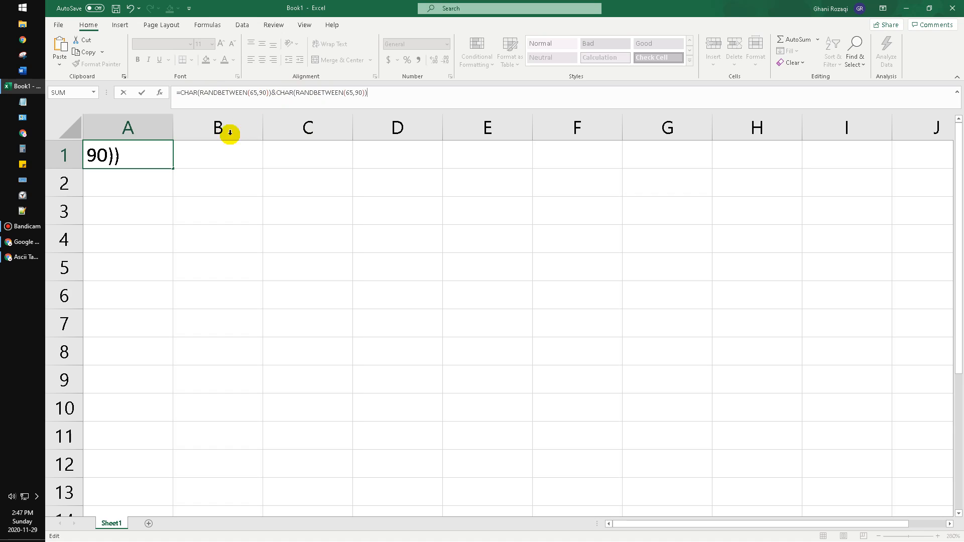
{"action": "key", "text": "Return"}
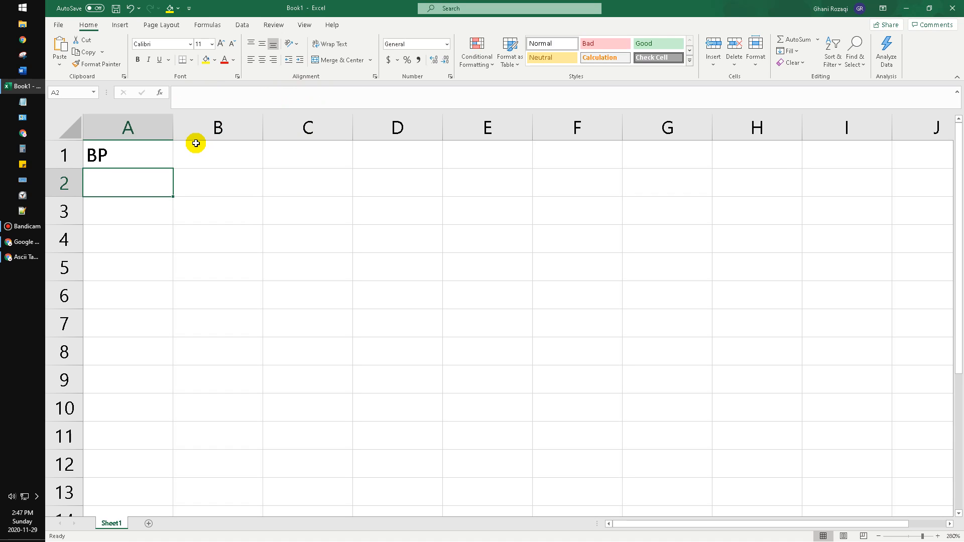
Step: Review the combined formula in cell A1 and consult the ASCII table in the browser before returning to Excel
{"action": "left_click", "coordinate": [99, 156]}
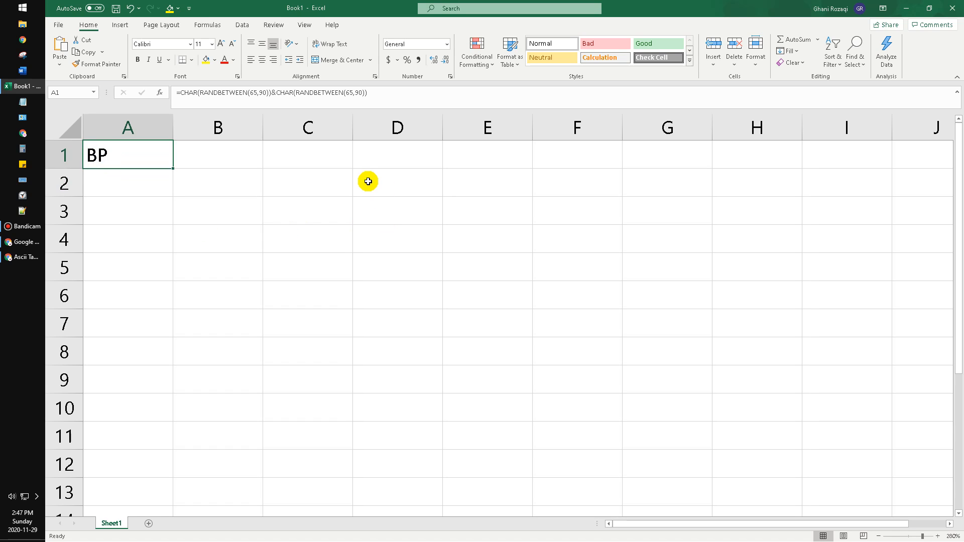
{"action": "left_click", "coordinate": [340, 163]}
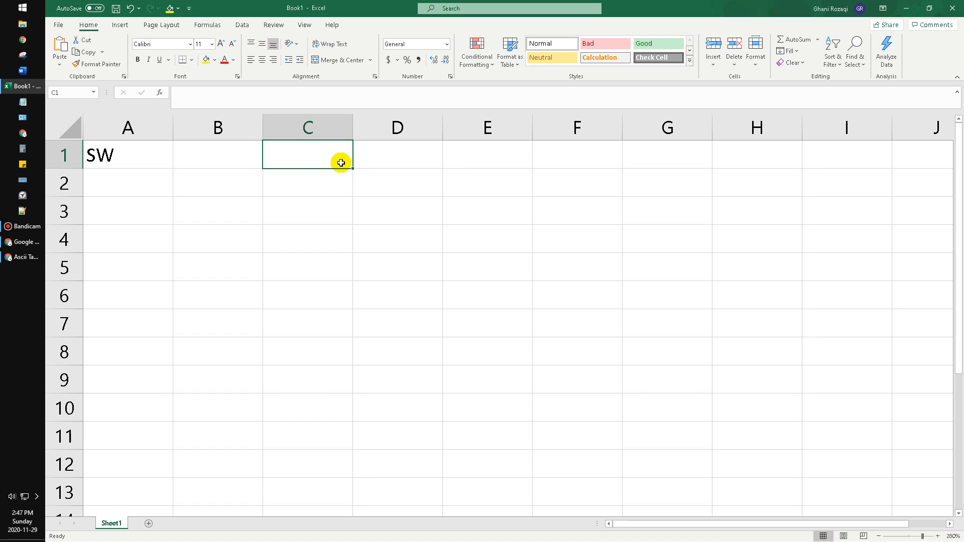
{"action": "key", "text": "Left"}
{"action": "key", "text": "Left"}
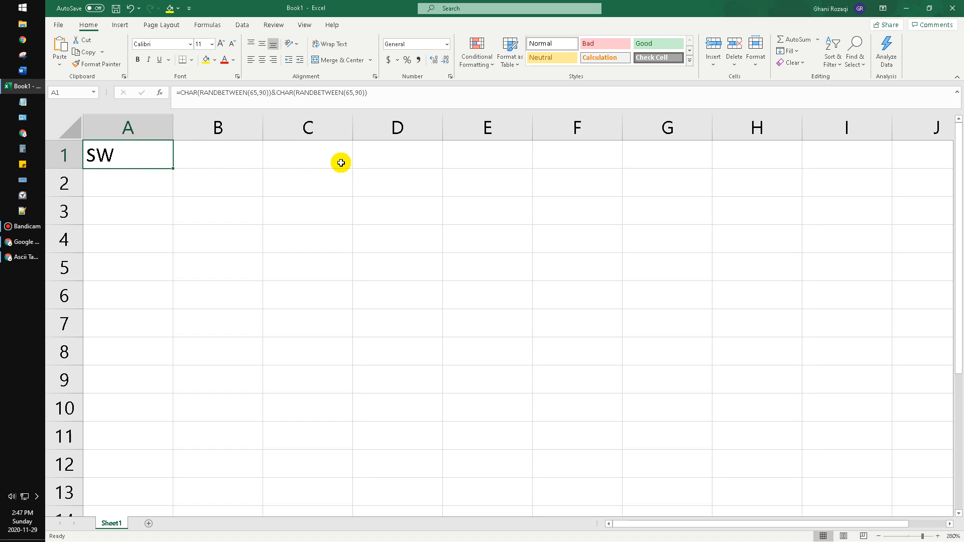
{"action": "key", "text": "alt+Tab"}
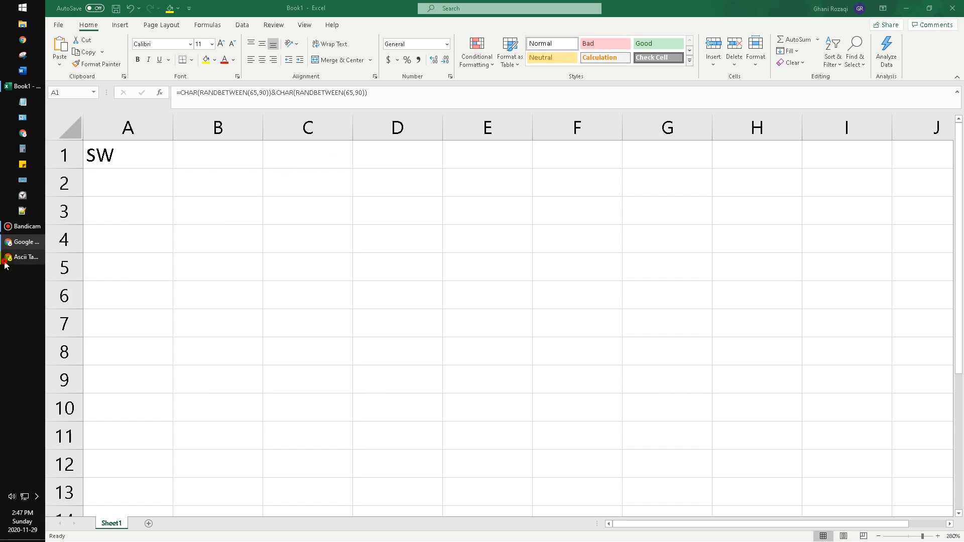
{"action": "left_click", "coordinate": [20, 257]}
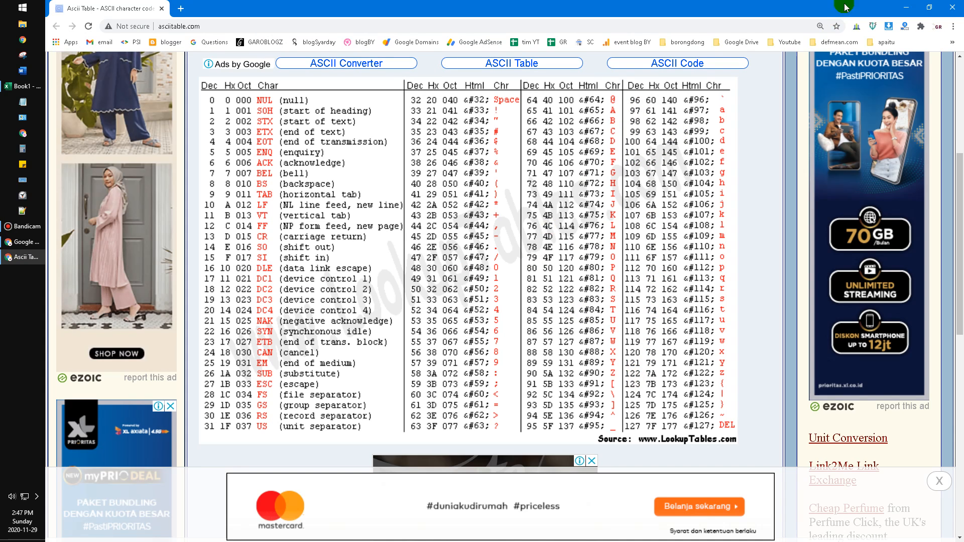
{"action": "left_click", "coordinate": [906, 7]}
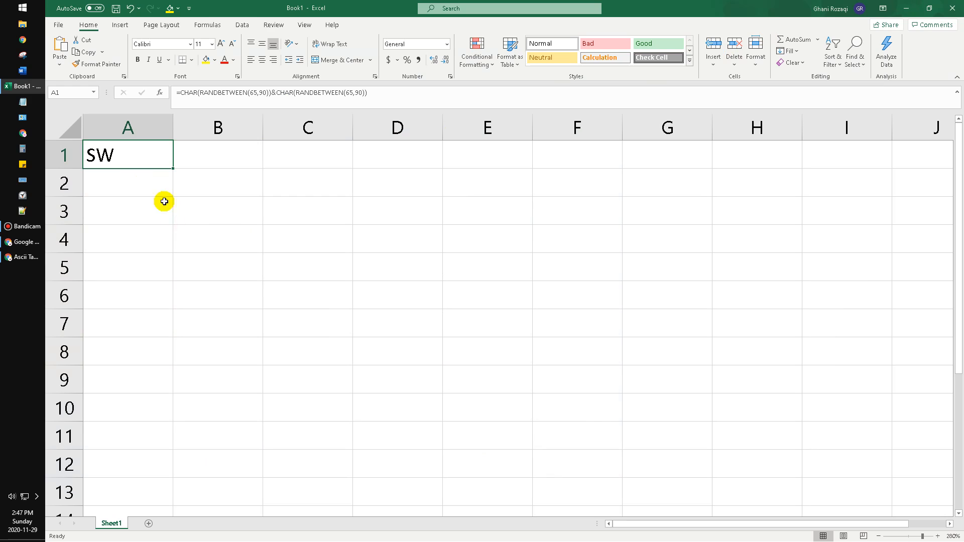
Step: Wrap the whole formula in cell A1 in the LOWER function
{"action": "left_click", "coordinate": [179, 93]}
{"action": "left_click", "coordinate": [183, 92]}
{"action": "type", "text": "lower"}
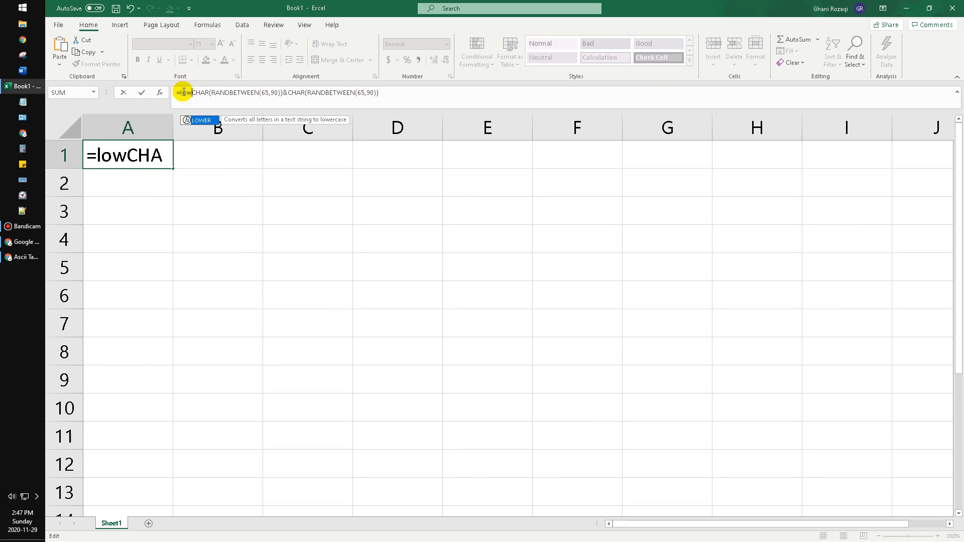
{"action": "type", "text": "("}
{"action": "key", "text": "Return"}
{"action": "key", "text": "Return"}
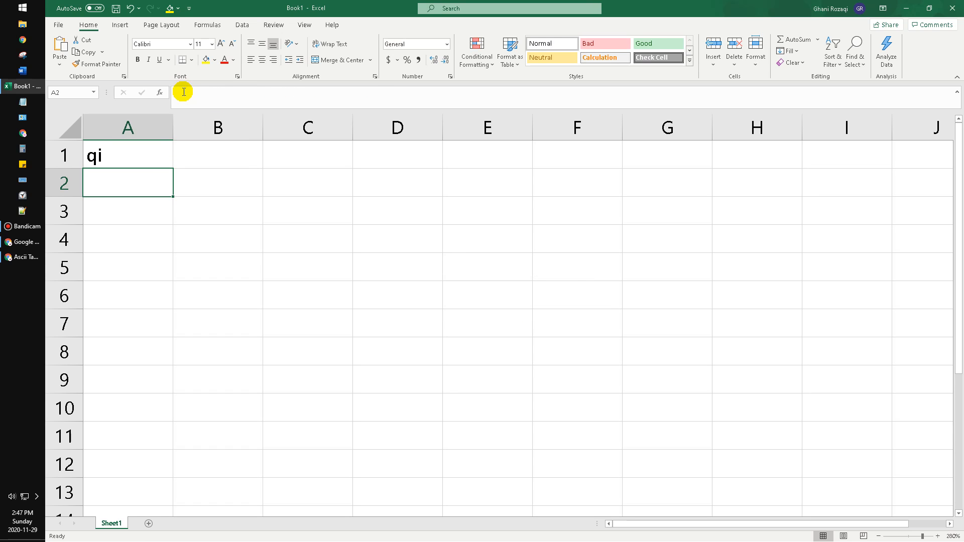
Step: Recalculate the sheet repeatedly from an empty cell to generate new random lowercase letter pairs in A1
{"action": "left_click", "coordinate": [265, 246]}
{"action": "key", "text": "F9"}
{"action": "key", "text": "F9"}
{"action": "key", "text": "F9"}
{"action": "key", "text": "F9"}
{"action": "key", "text": "F9"}
{"action": "key", "text": "F9"}
{"action": "key", "text": "F9"}
{"action": "key", "text": "F9"}
{"action": "key", "text": "F9"}
{"action": "key", "text": "F9"}
{"action": "key", "text": "F9"}
{"action": "key", "text": "F9"}
{"action": "key", "text": "F9"}
{"action": "key", "text": "F9"}
{"action": "key", "text": "F9"}
{"action": "key", "text": "F9"}
{"action": "key", "text": "F9"}
{"action": "key", "text": "F9"}
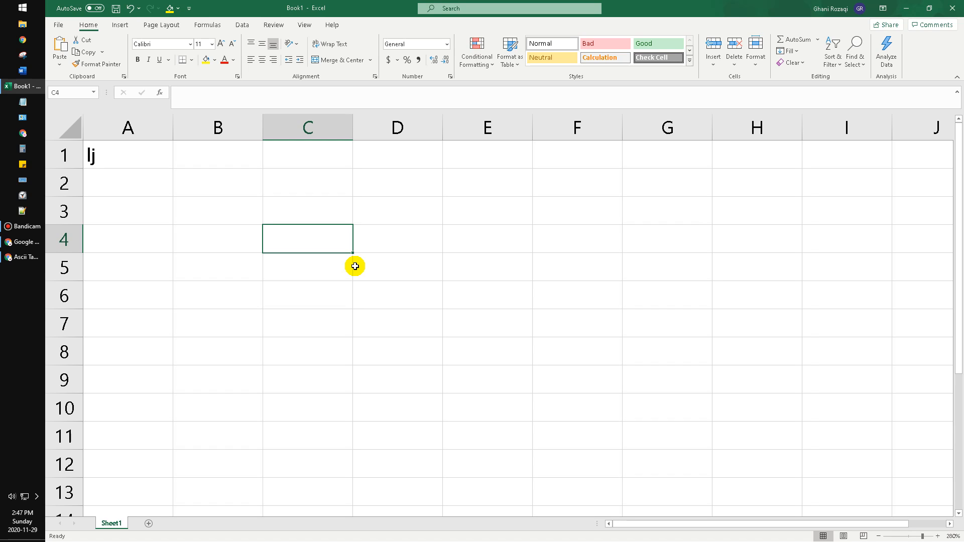
Step: Select cell A1 to review its LOWER formula
{"action": "key", "text": "Up"}
{"action": "key", "text": "Left"}
{"action": "key", "text": "Left"}
{"action": "key", "text": "Up"}
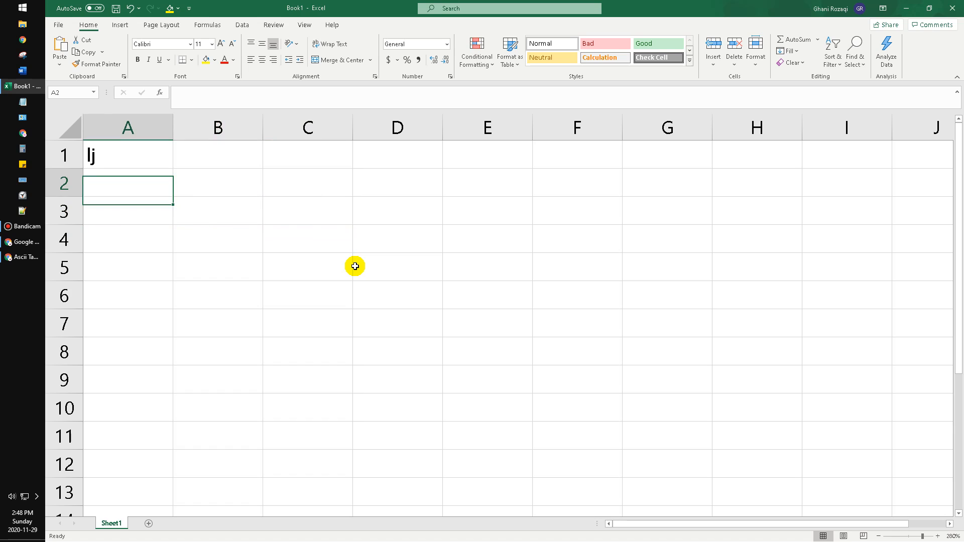
{"action": "key", "text": "Right"}
{"action": "key", "text": "Up"}
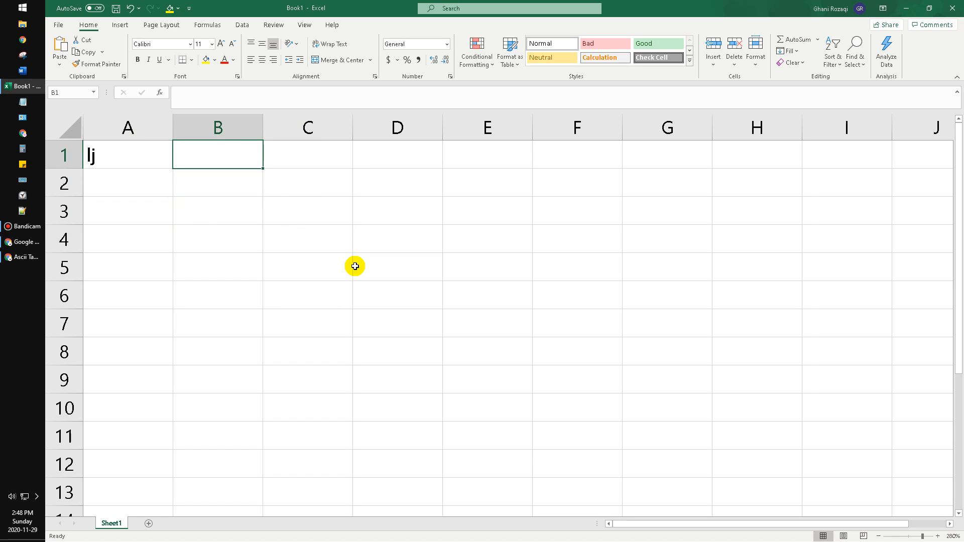
{"action": "key", "text": "Left"}
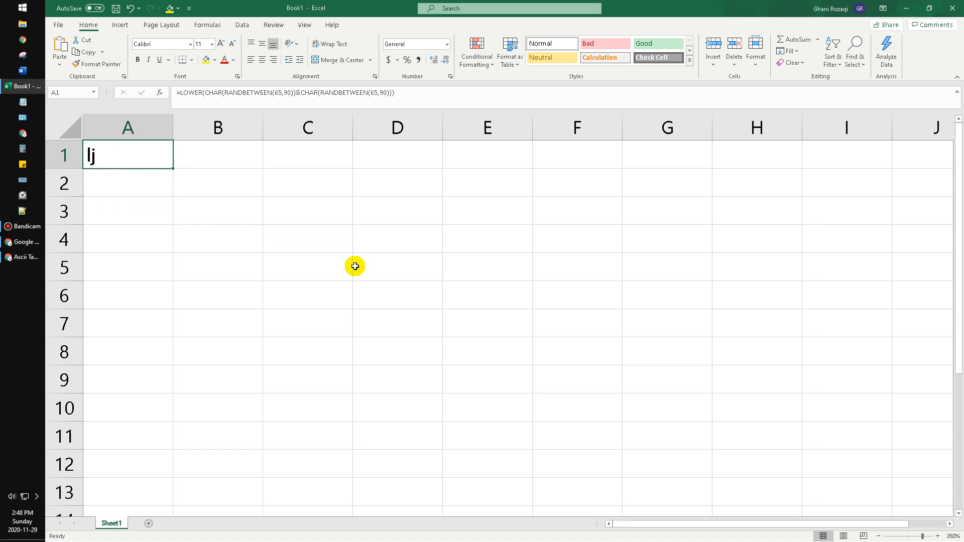